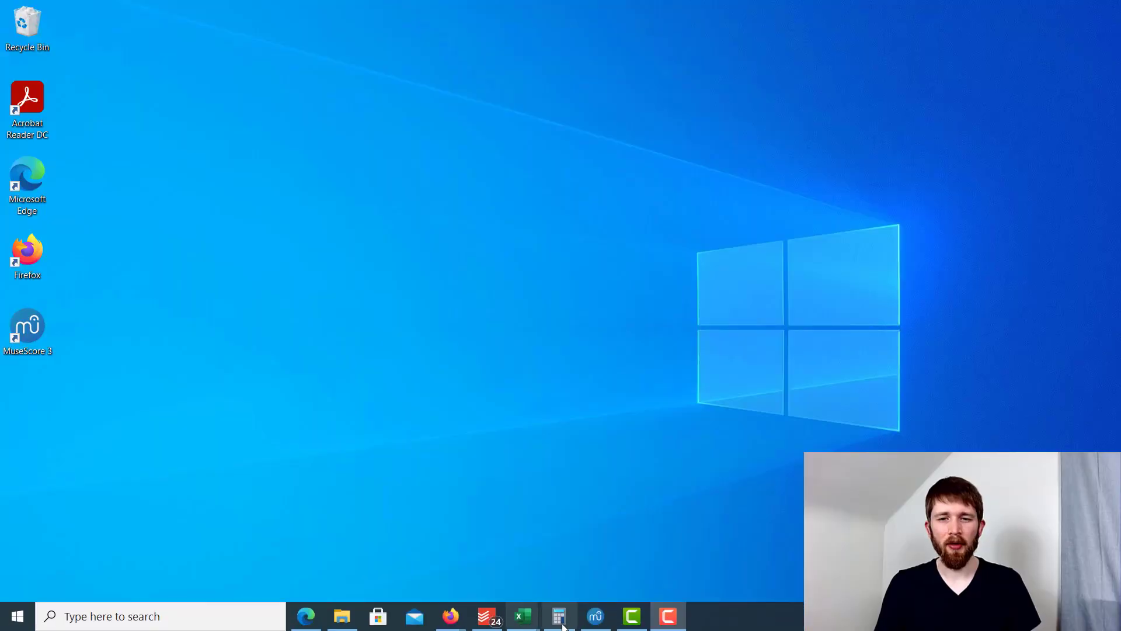
Bring the MuseScore 3 window with the 'How to Hide Notes and Rests' tutorial score to the front.
{"action": "left_click", "coordinate": [596, 620]}
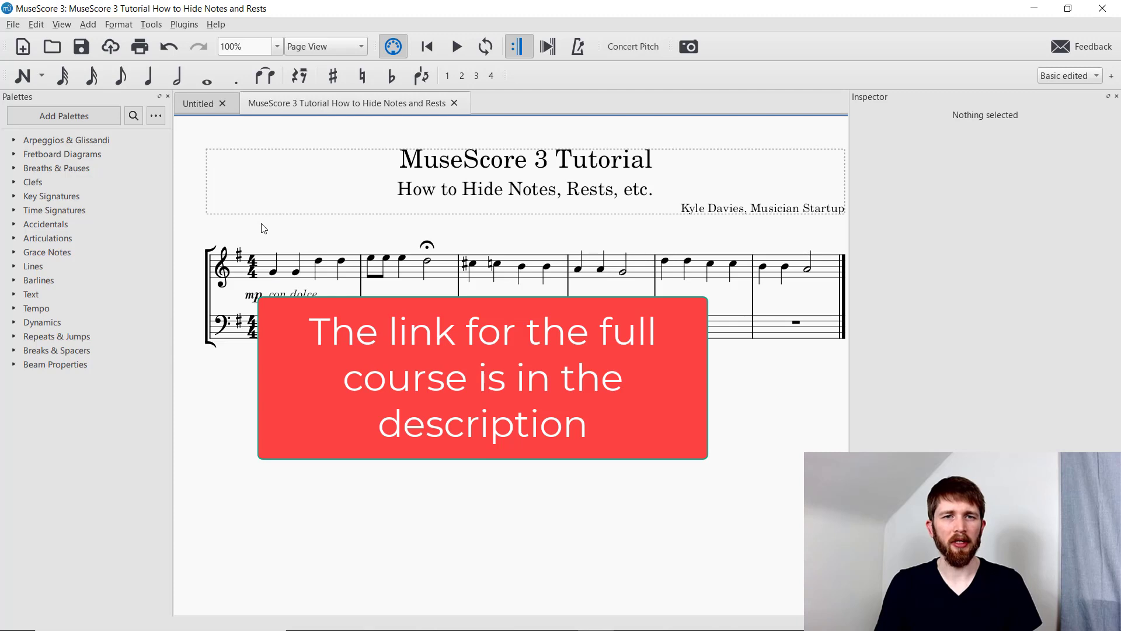
Make the first treble-staff note invisible in the Inspector and zoom the score to 150%.
{"action": "left_click", "coordinate": [19, 78]}
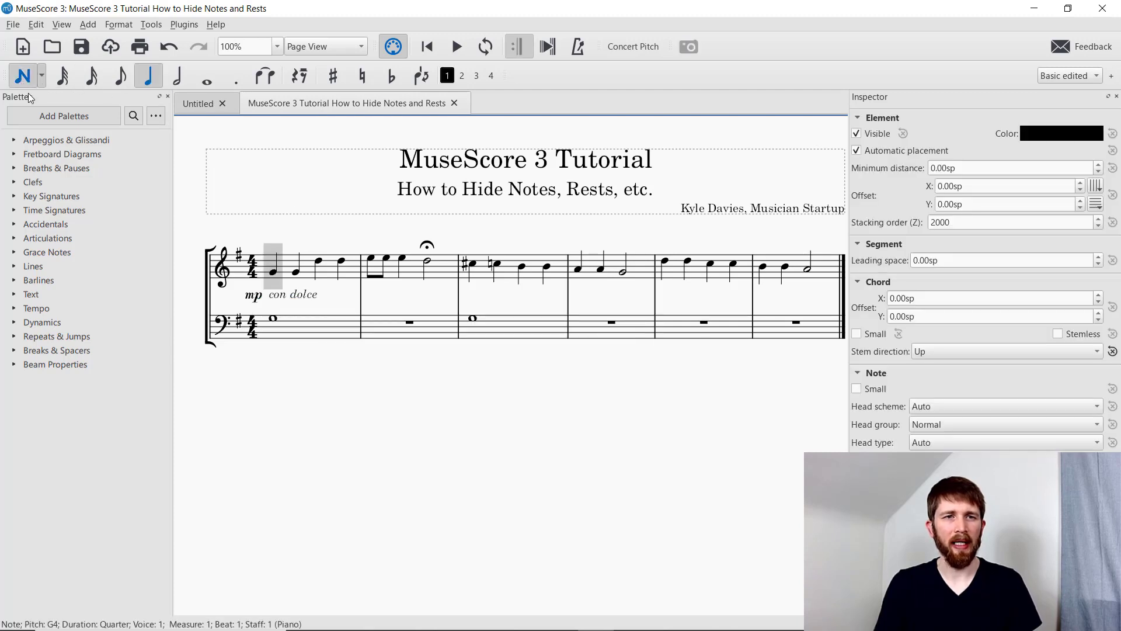
{"action": "left_click", "coordinate": [23, 77]}
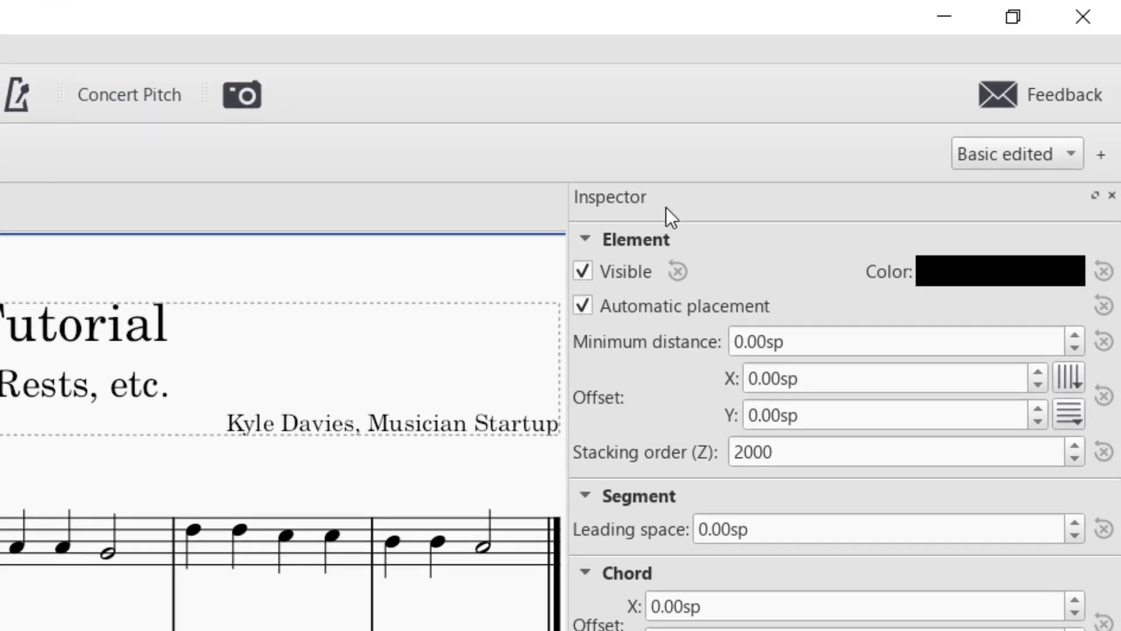
{"action": "left_click", "coordinate": [581, 278]}
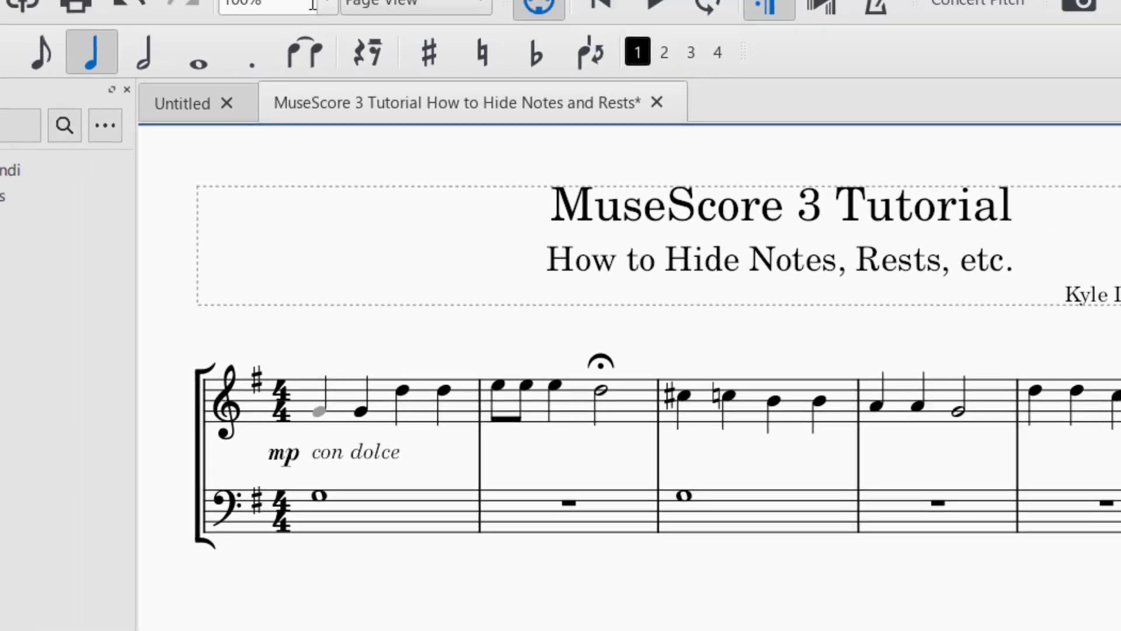
{"action": "left_click", "coordinate": [368, 42]}
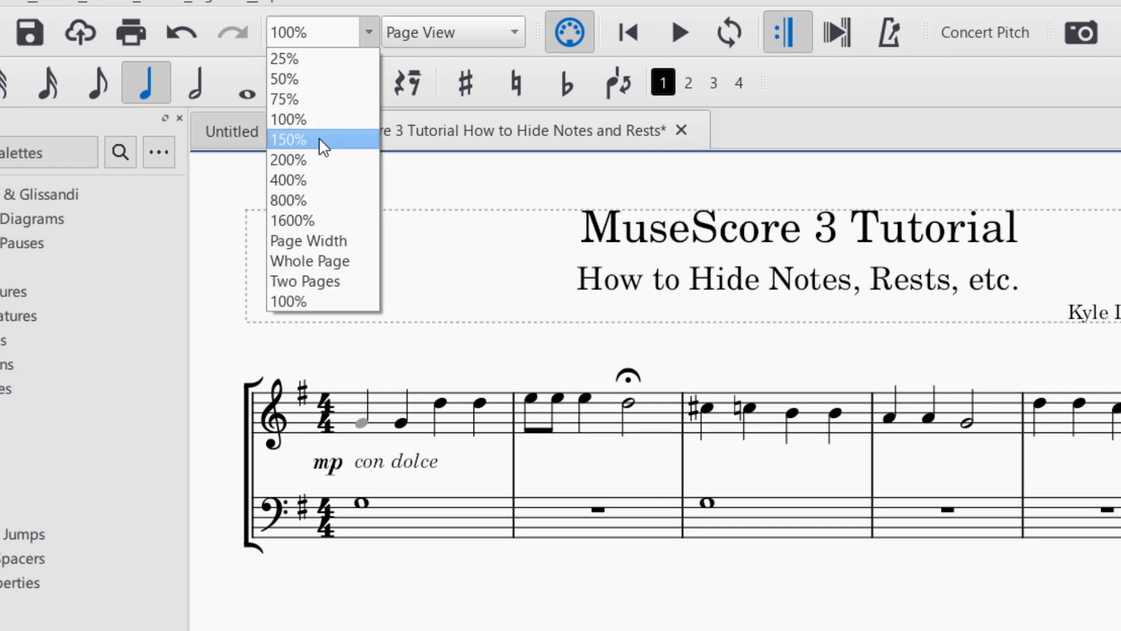
{"action": "left_click", "coordinate": [323, 145]}
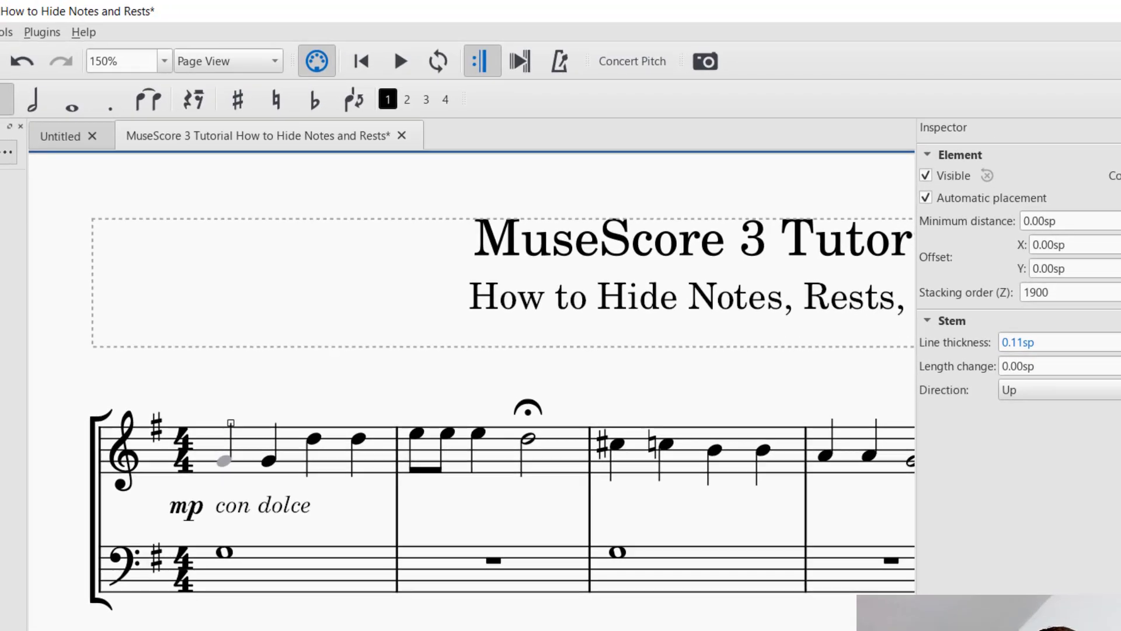
Set the first treble note's stem invisible, toggling it visible and hidden again with V.
{"action": "left_click", "coordinate": [26, 42]}
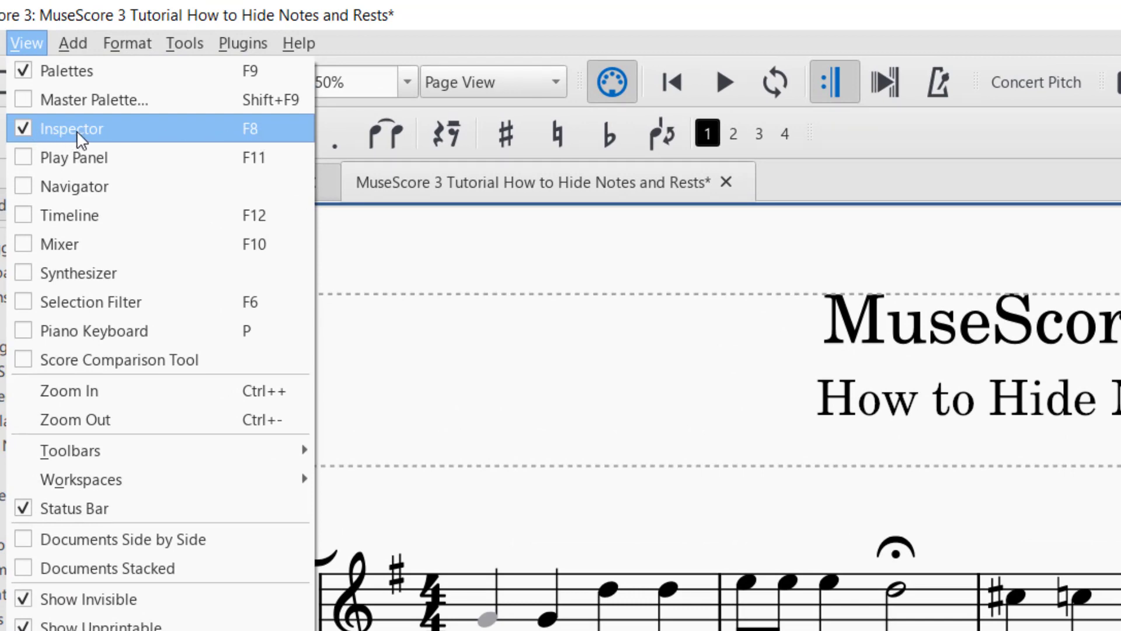
{"action": "left_click", "coordinate": [25, 41]}
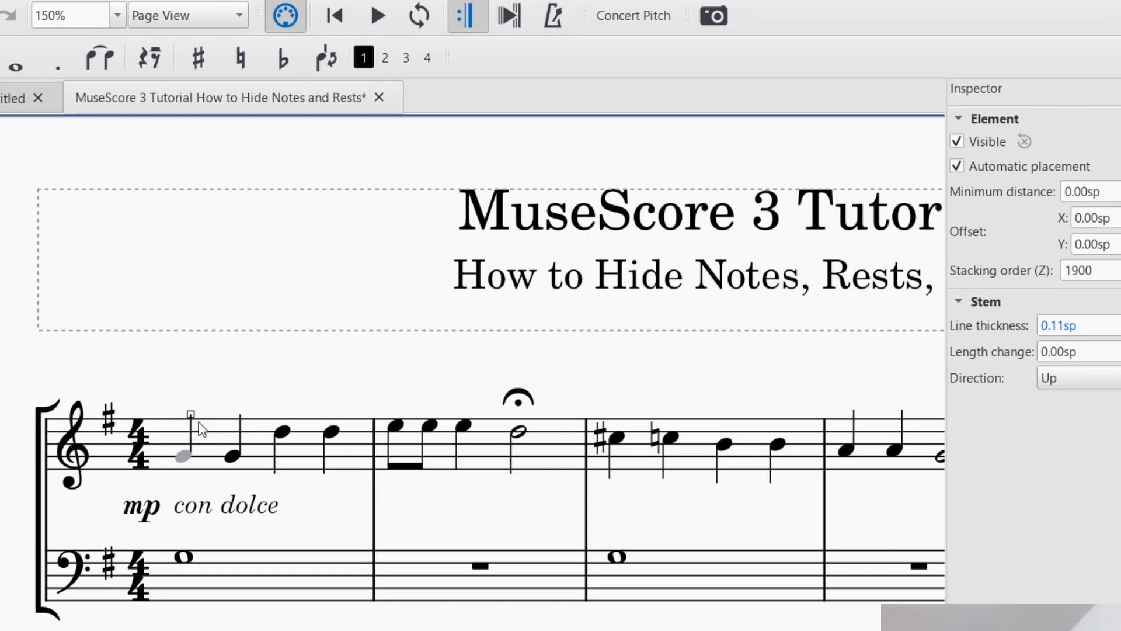
{"action": "left_click", "coordinate": [959, 141]}
{"action": "key", "text": "v"}
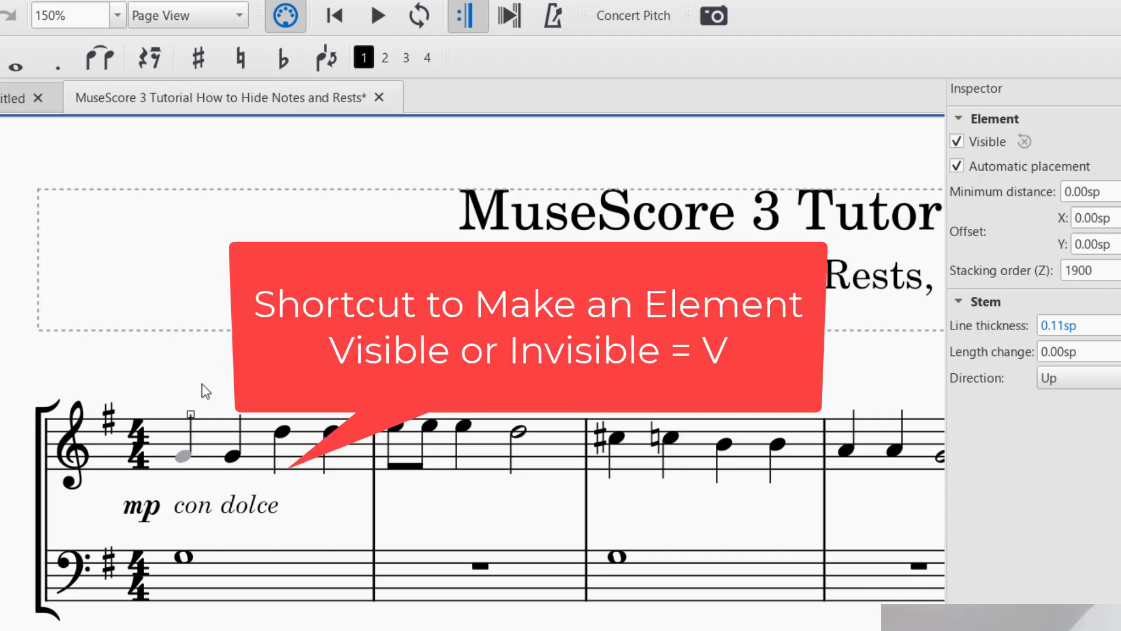
{"action": "key", "text": "v"}
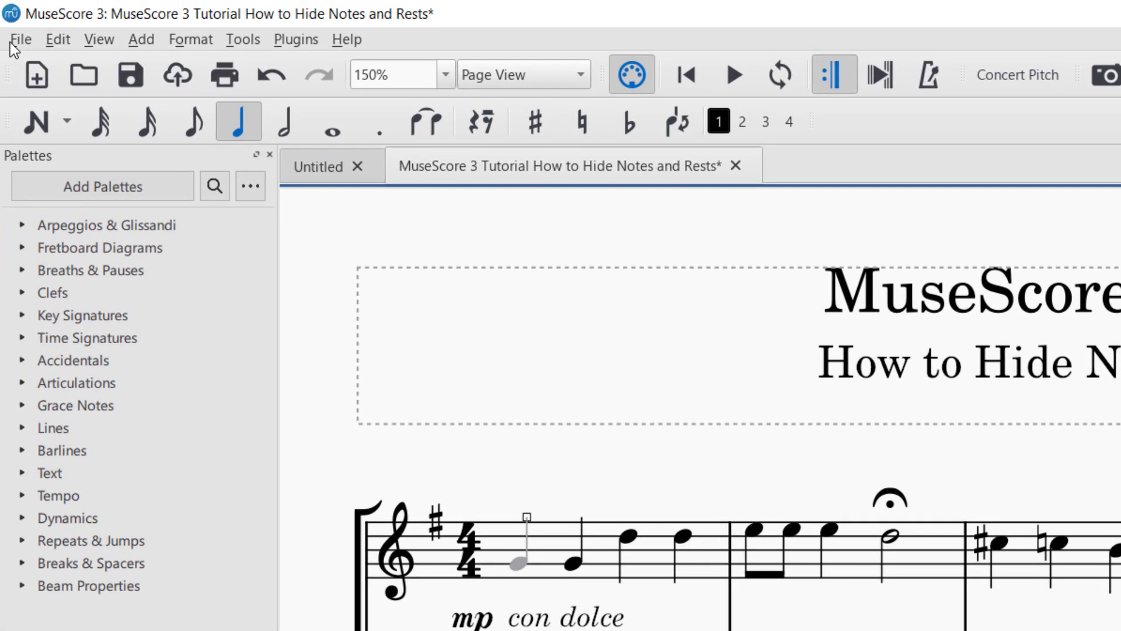
{"action": "left_click", "coordinate": [22, 39]}
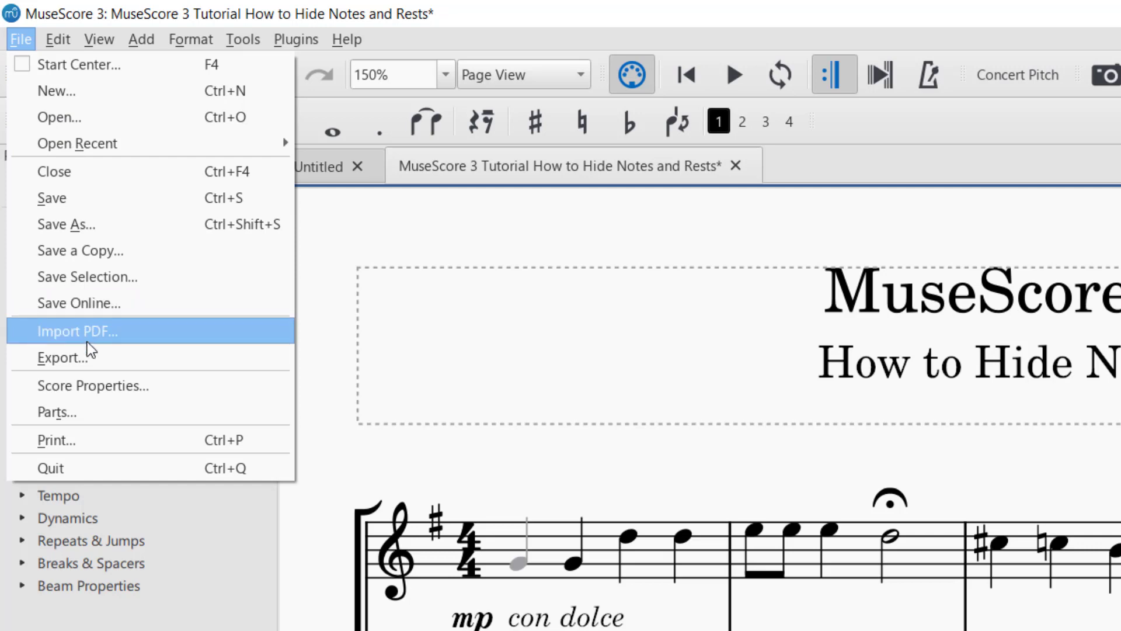
Export the score as a PDF file into the PDF Scores folder.
{"action": "left_click", "coordinate": [88, 357]}
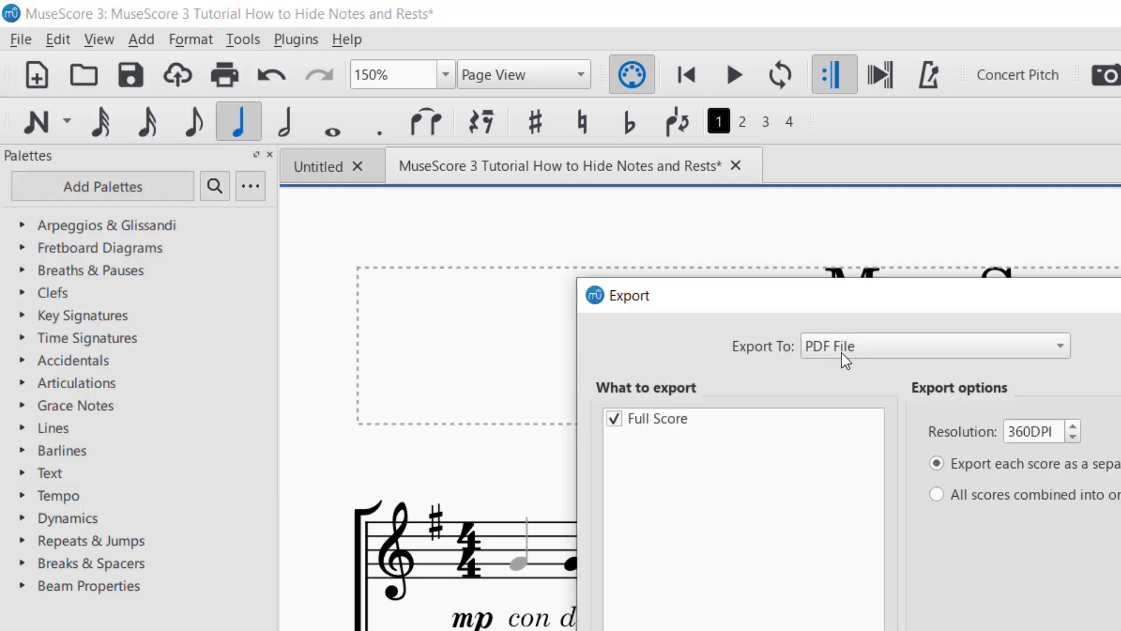
{"action": "key", "text": "Return"}
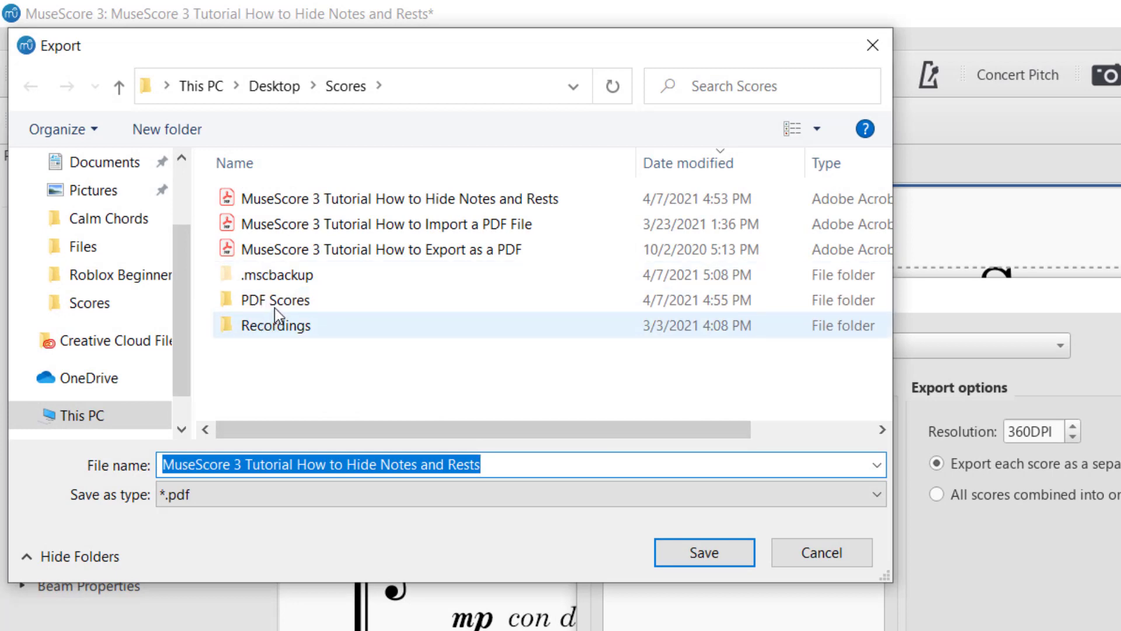
{"action": "double_click", "coordinate": [274, 308]}
{"action": "left_click", "coordinate": [681, 552]}
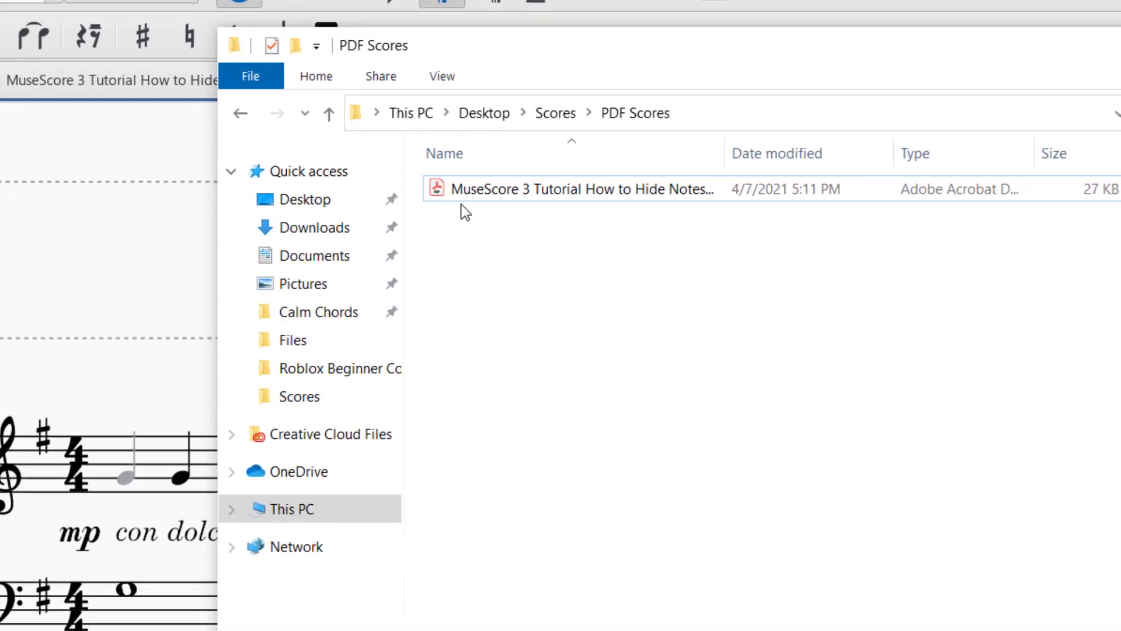
Open the exported PDF from File Explorer in Adobe Acrobat Reader DC.
{"action": "left_click", "coordinate": [865, 281]}
{"action": "right_click", "coordinate": [425, 185]}
{"action": "mouse_move", "coordinate": [516, 434]}
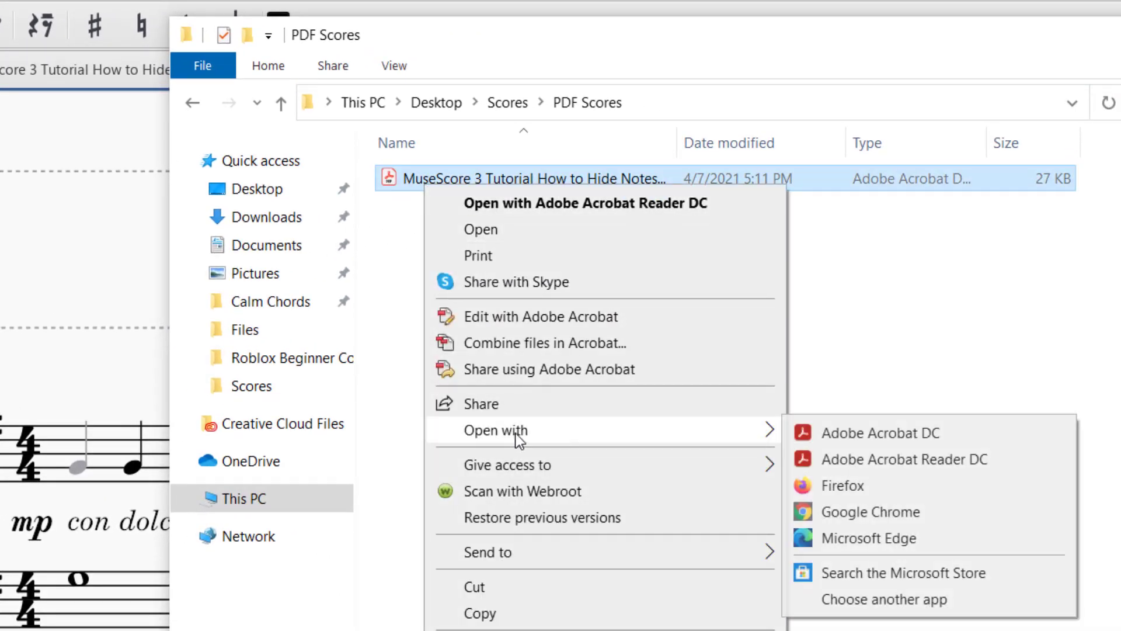
{"action": "left_click", "coordinate": [902, 460]}
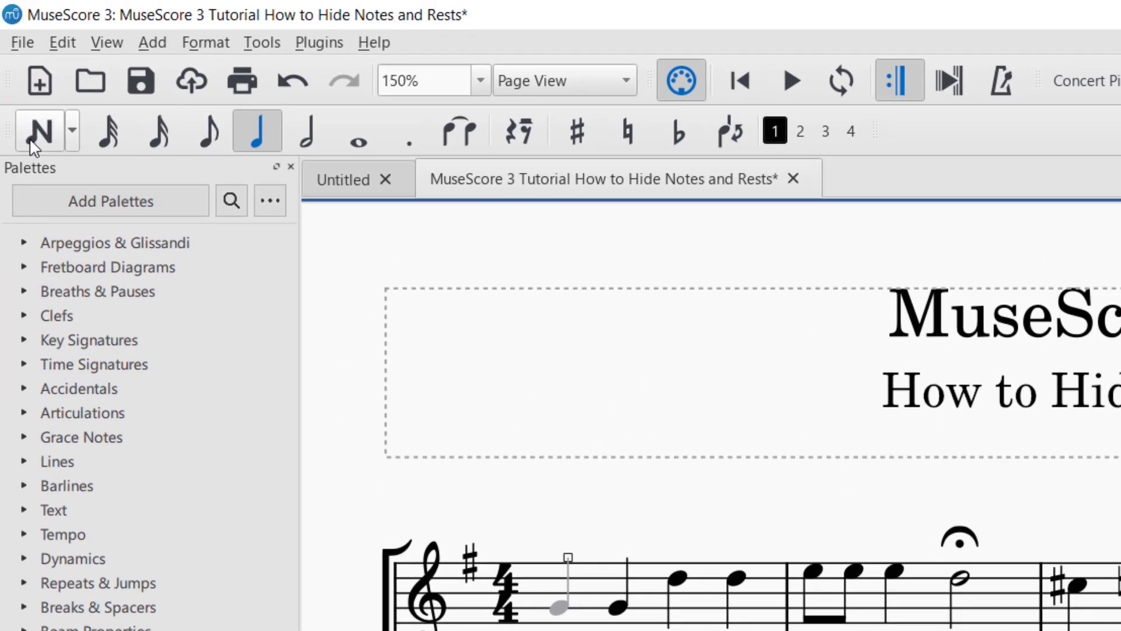
Leave note input, then hide the measure-2 bass rest and the 'con dolce' text.
{"action": "left_click", "coordinate": [31, 137]}
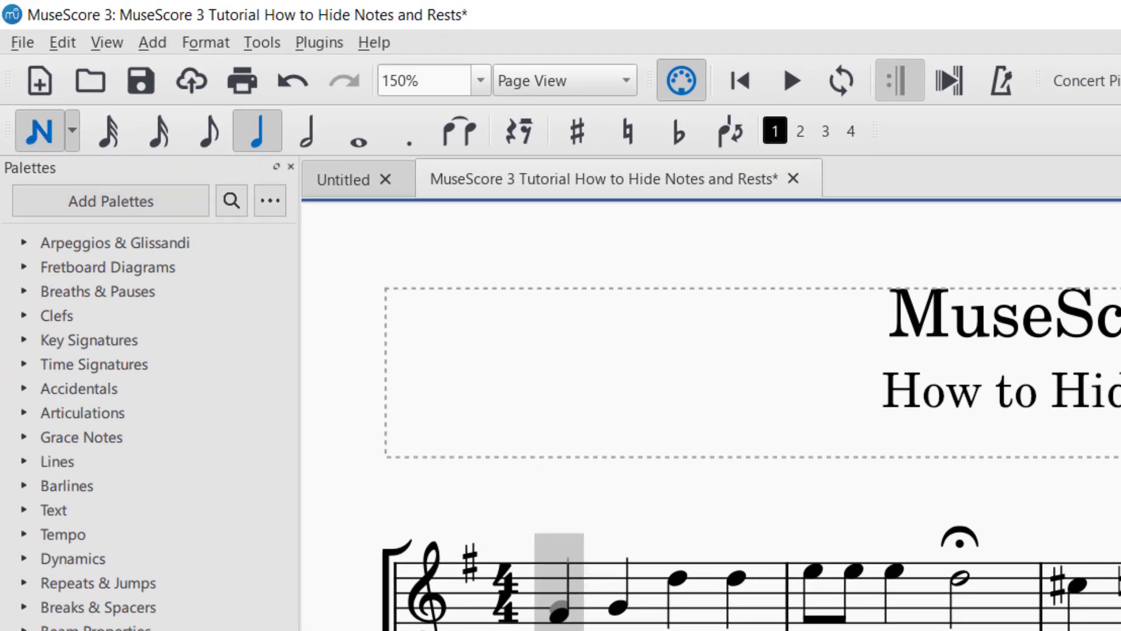
{"action": "left_click", "coordinate": [50, 135]}
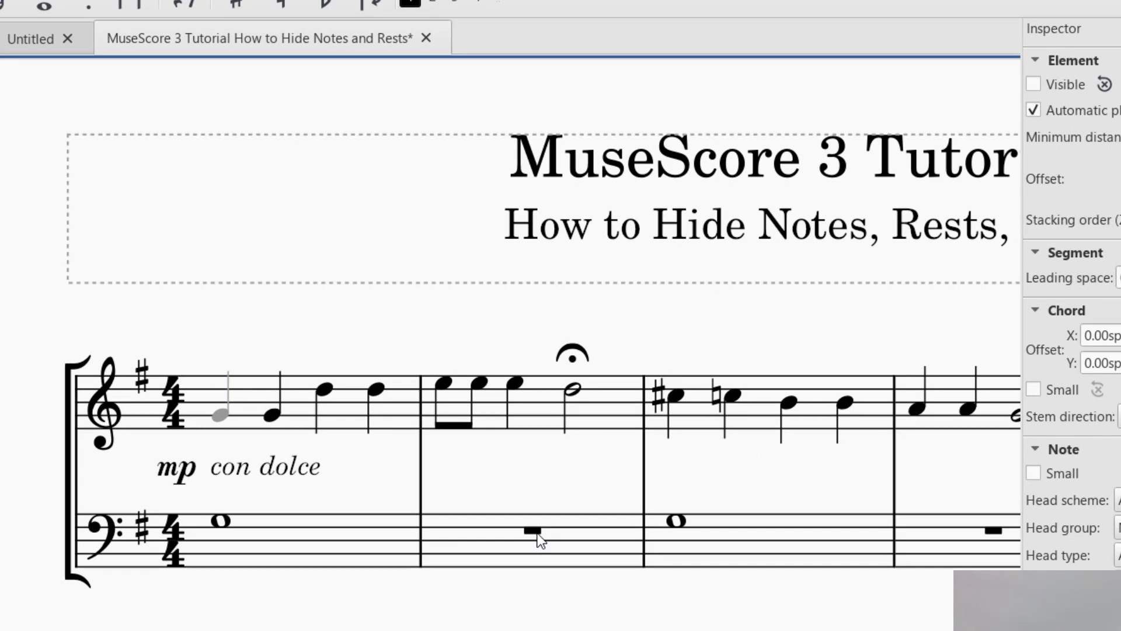
{"action": "left_click", "coordinate": [536, 532]}
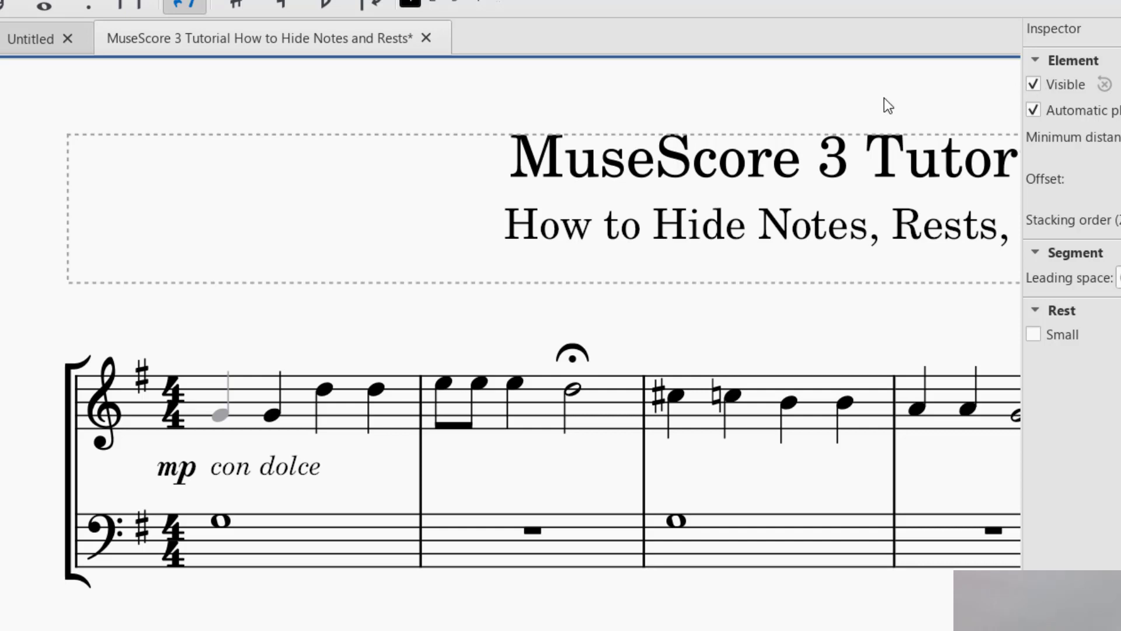
{"action": "left_click", "coordinate": [1034, 84]}
{"action": "left_click", "coordinate": [255, 467]}
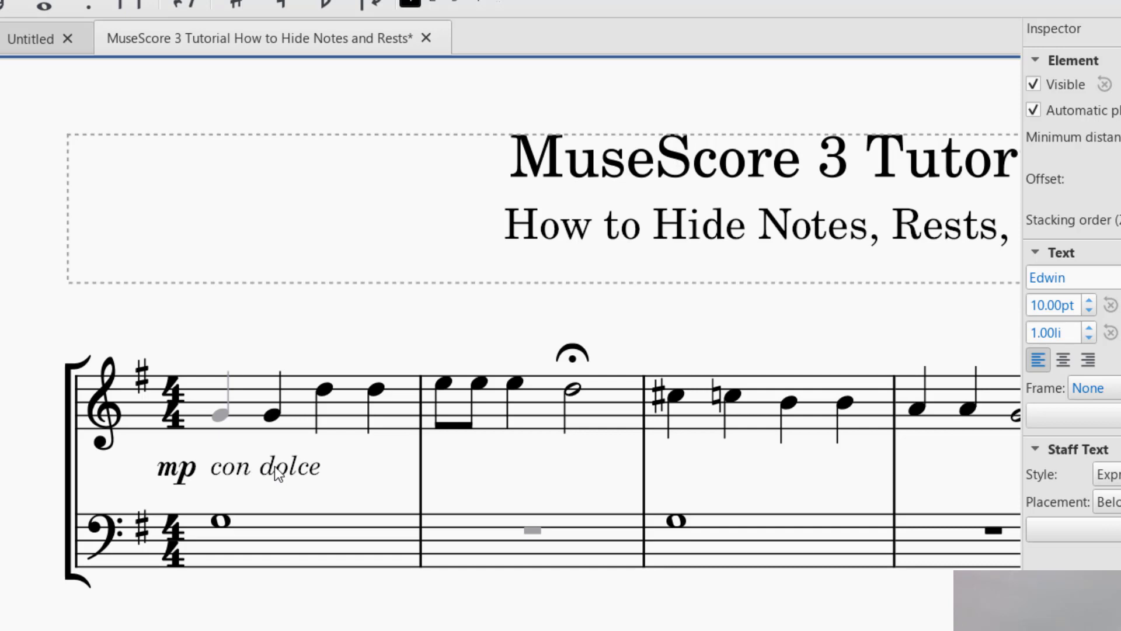
{"action": "key", "text": "v"}
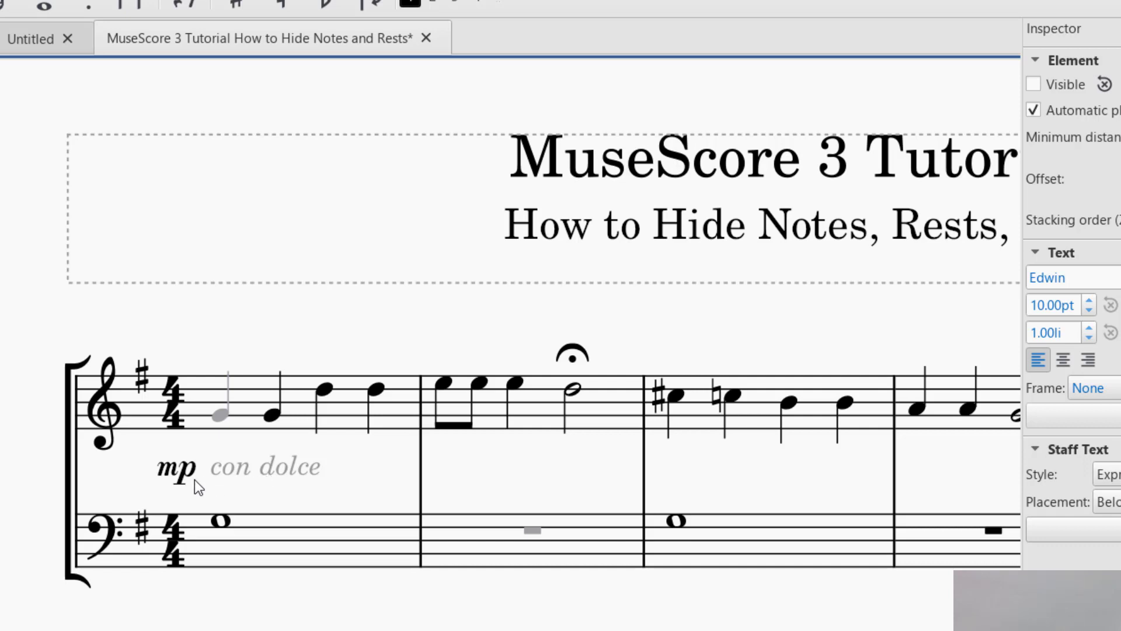
Hide the mp dynamic, the fermata above measure 2 and the key signature.
{"action": "left_click", "coordinate": [178, 472]}
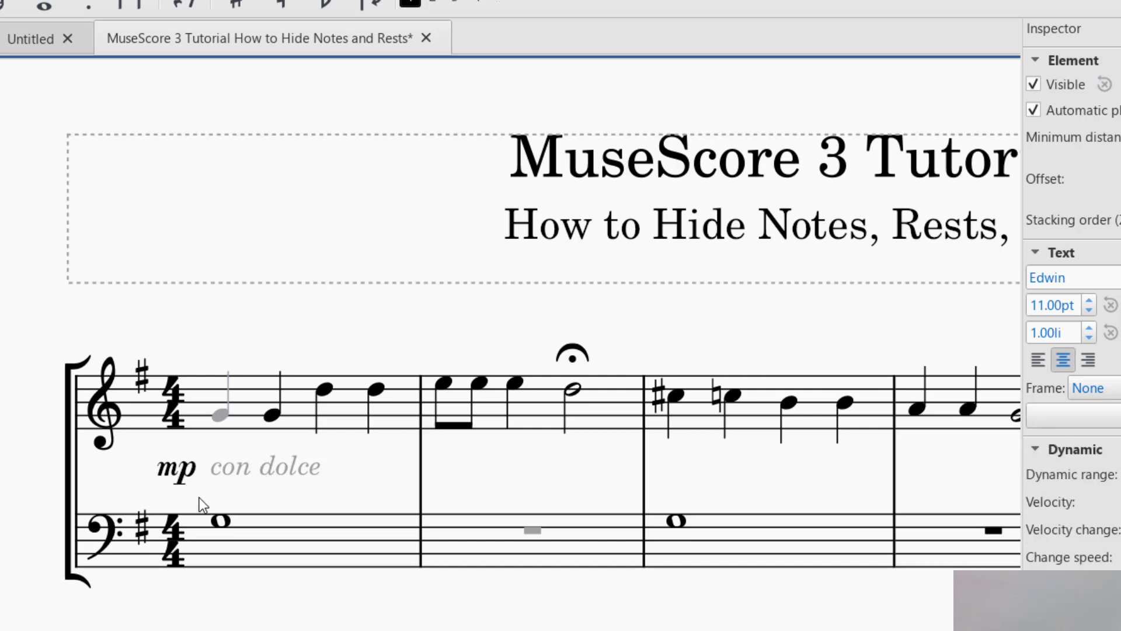
{"action": "key", "text": "v"}
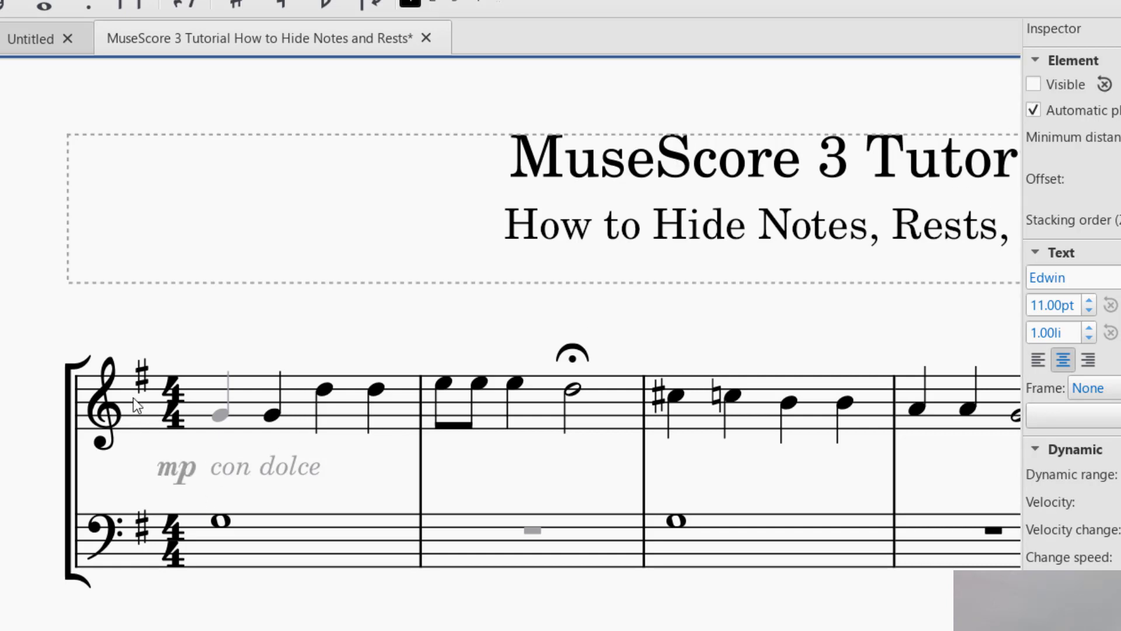
{"action": "left_click", "coordinate": [574, 354]}
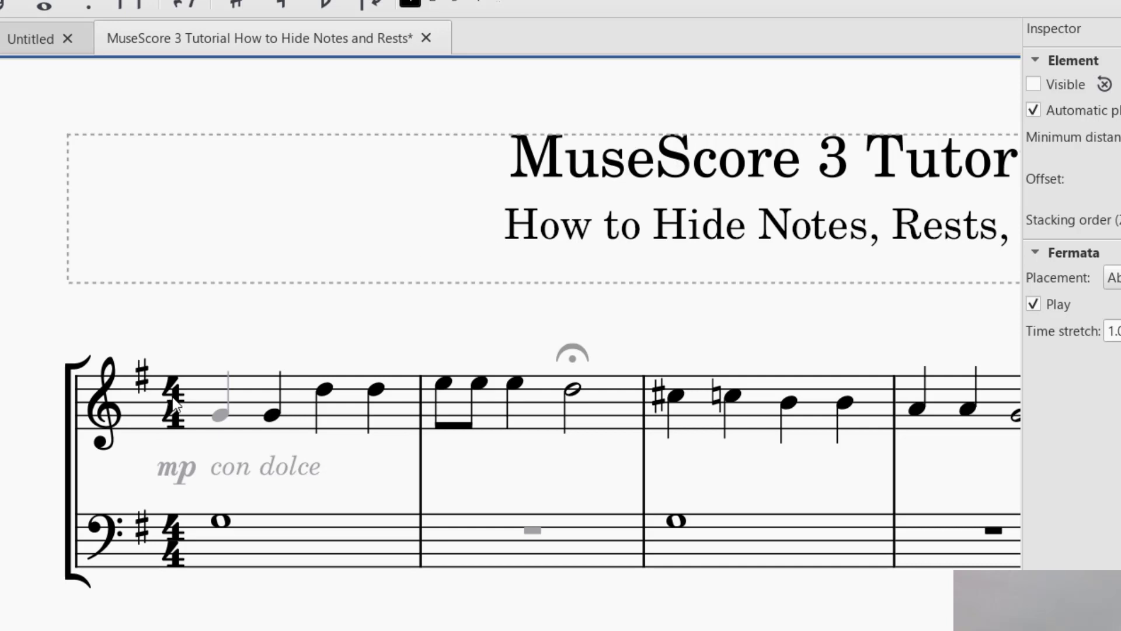
{"action": "left_click", "coordinate": [142, 373]}
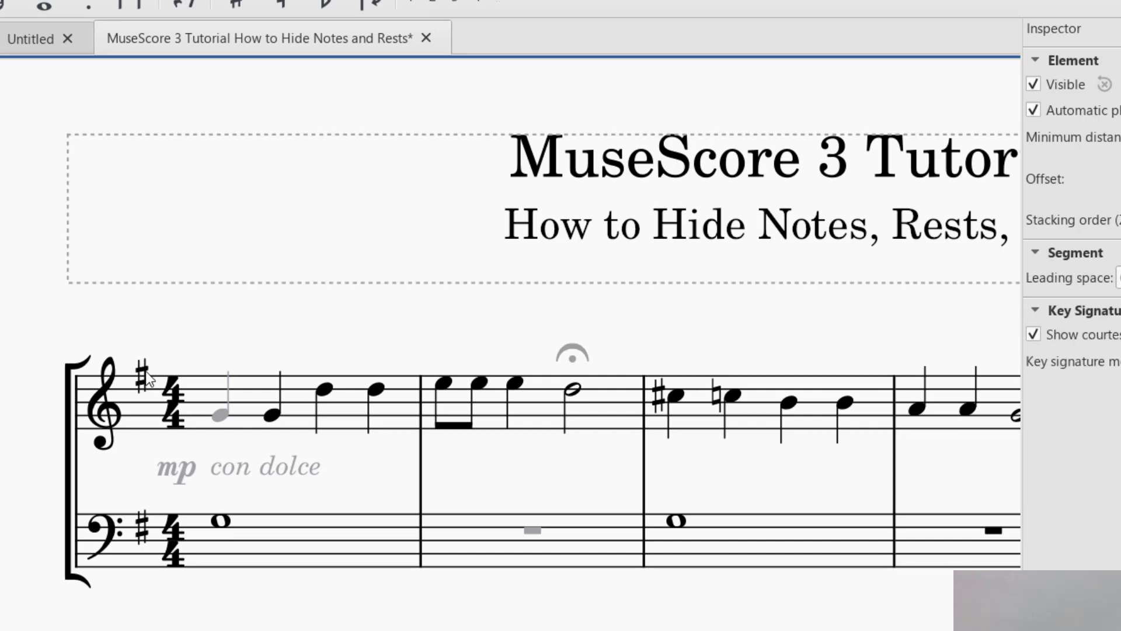
{"action": "left_click", "coordinate": [1034, 85]}
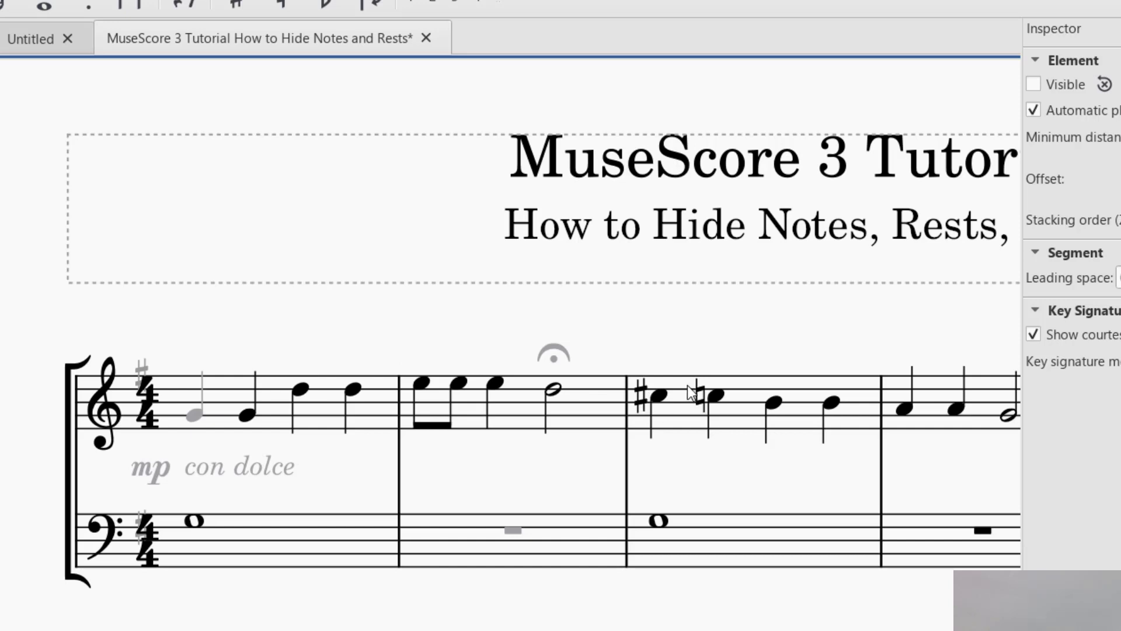
Hide the C-sharp note in treble measure 3, along with its stem and sharp.
{"action": "left_click", "coordinate": [660, 398]}
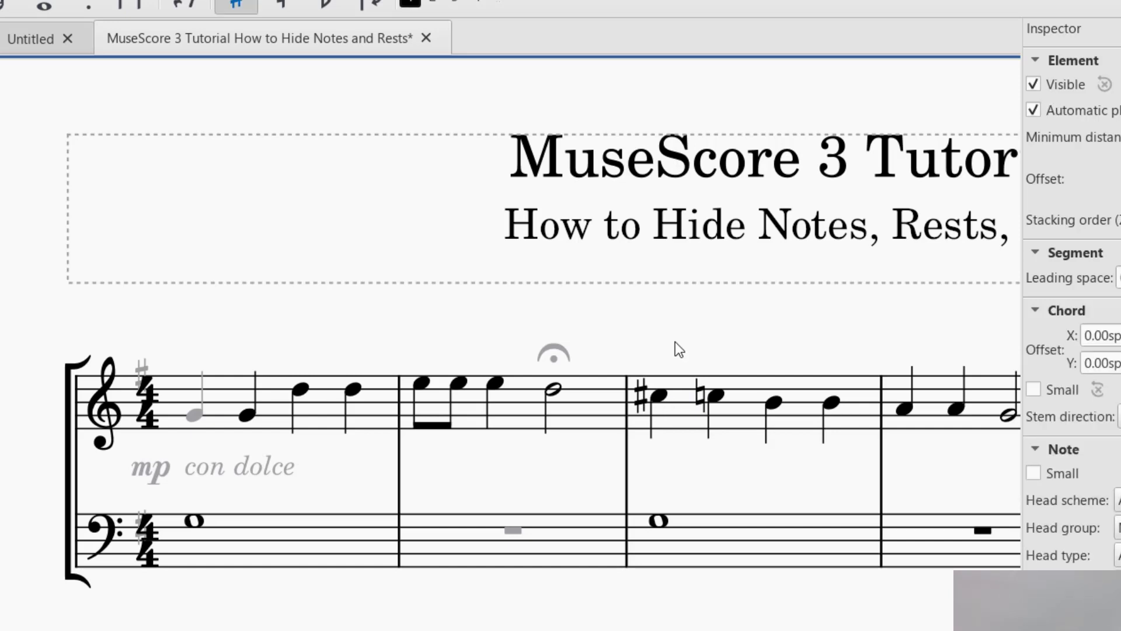
{"action": "left_click", "coordinate": [1031, 85]}
{"action": "left_click", "coordinate": [650, 424]}
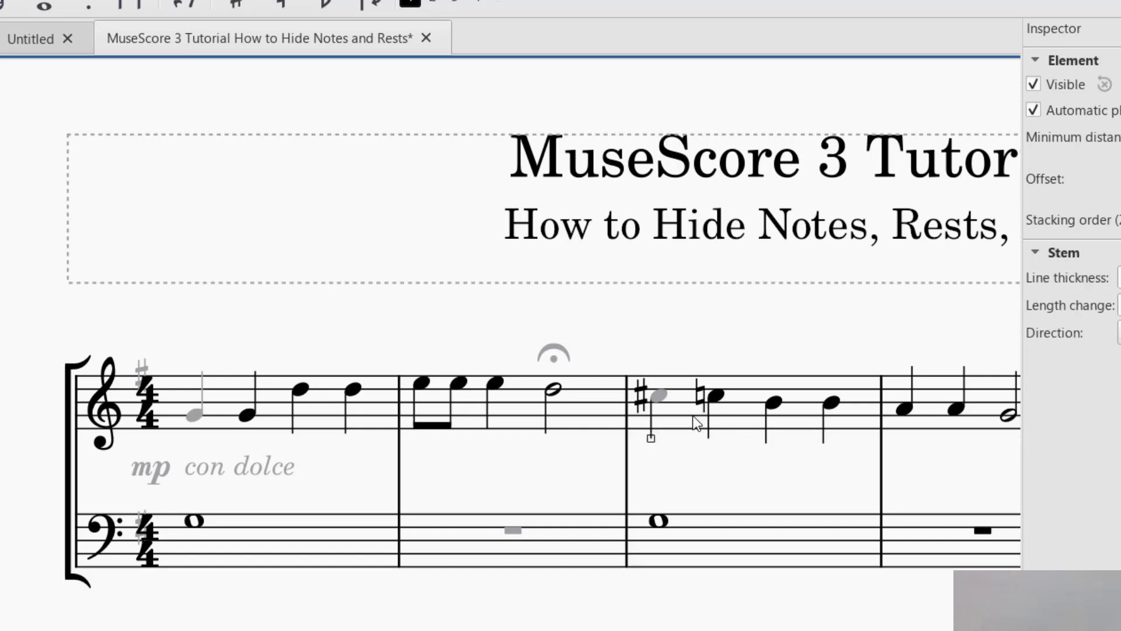
{"action": "left_click", "coordinate": [1032, 85]}
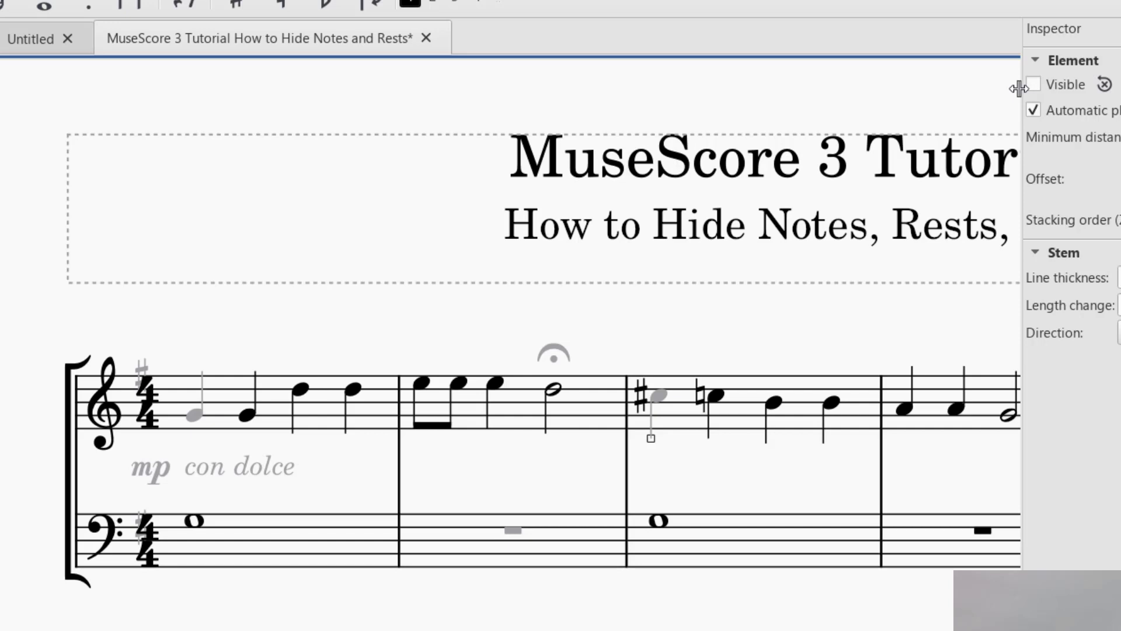
{"action": "left_click", "coordinate": [642, 399]}
{"action": "left_click", "coordinate": [1033, 84]}
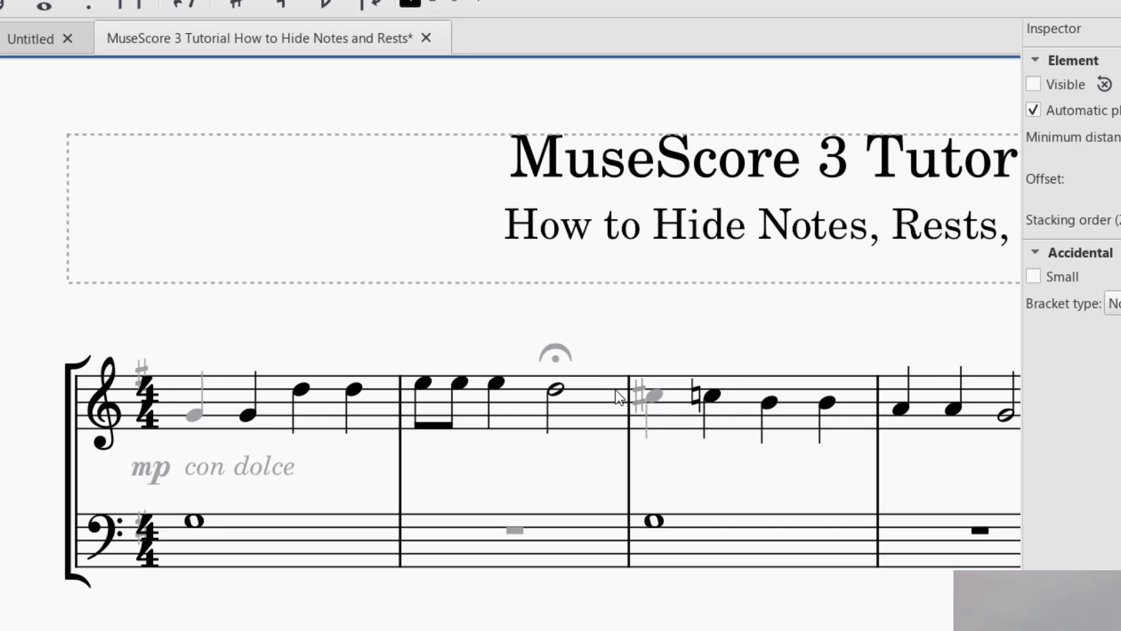
Select treble measure 3, toggle its visibility with V on and back, then deselect.
{"action": "left_click", "coordinate": [743, 398]}
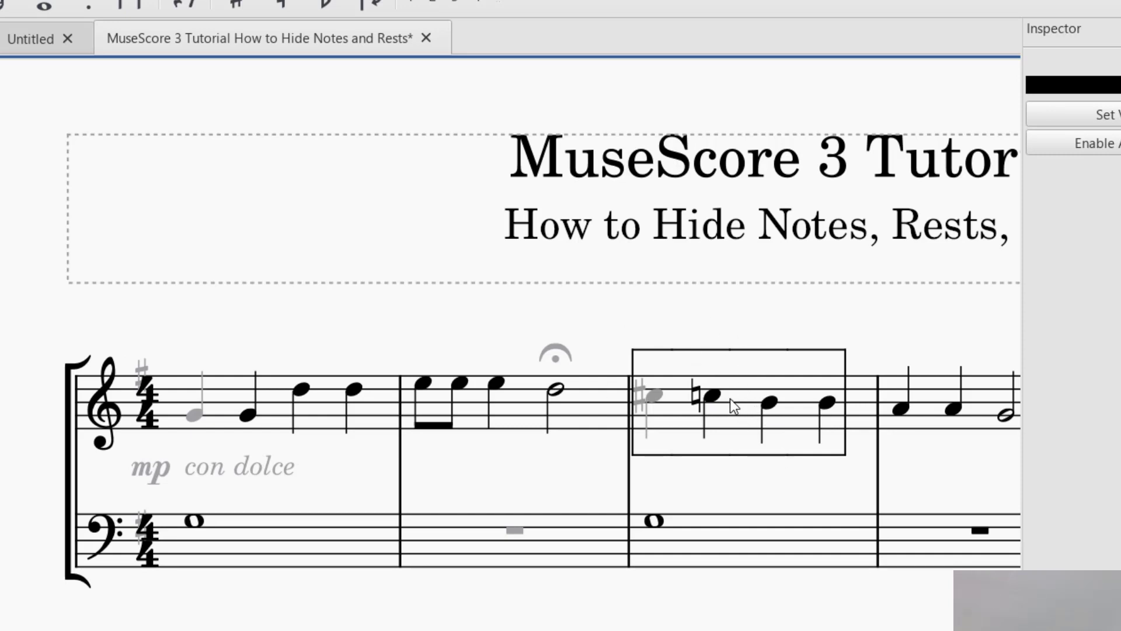
{"action": "key", "text": "shift+Right"}
{"action": "key", "text": "shift+Left"}
{"action": "key", "text": "shift+Left"}
{"action": "key", "text": "shift+Right"}
{"action": "key", "text": "shift+Right"}
{"action": "key", "text": "shift+Left"}
{"action": "key", "text": "shift+Right"}
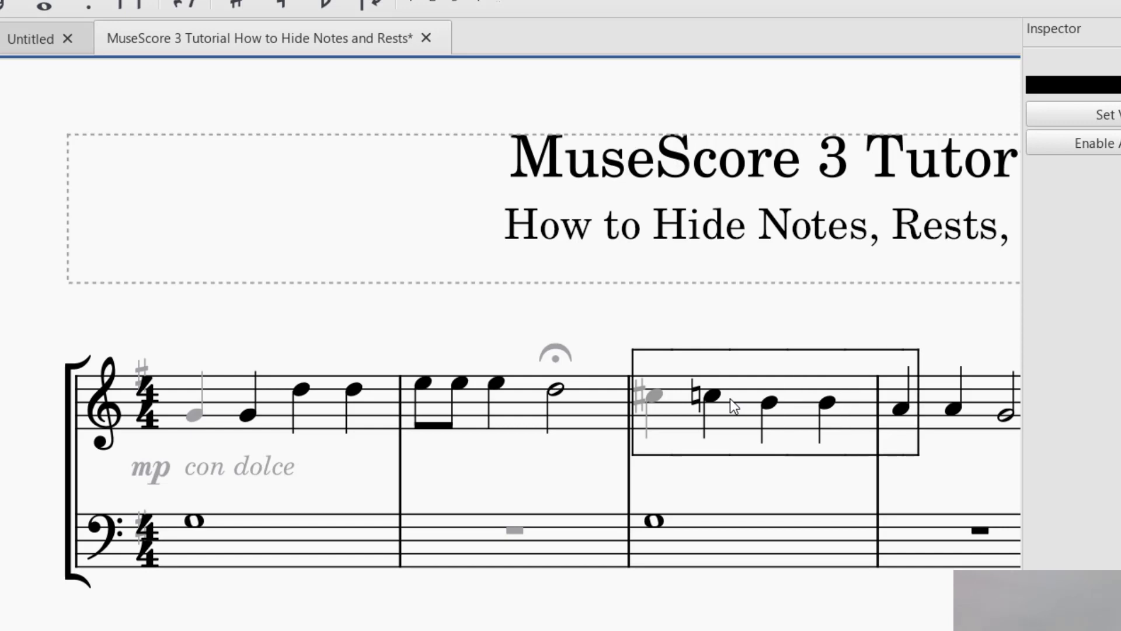
{"action": "key", "text": "shift+Left"}
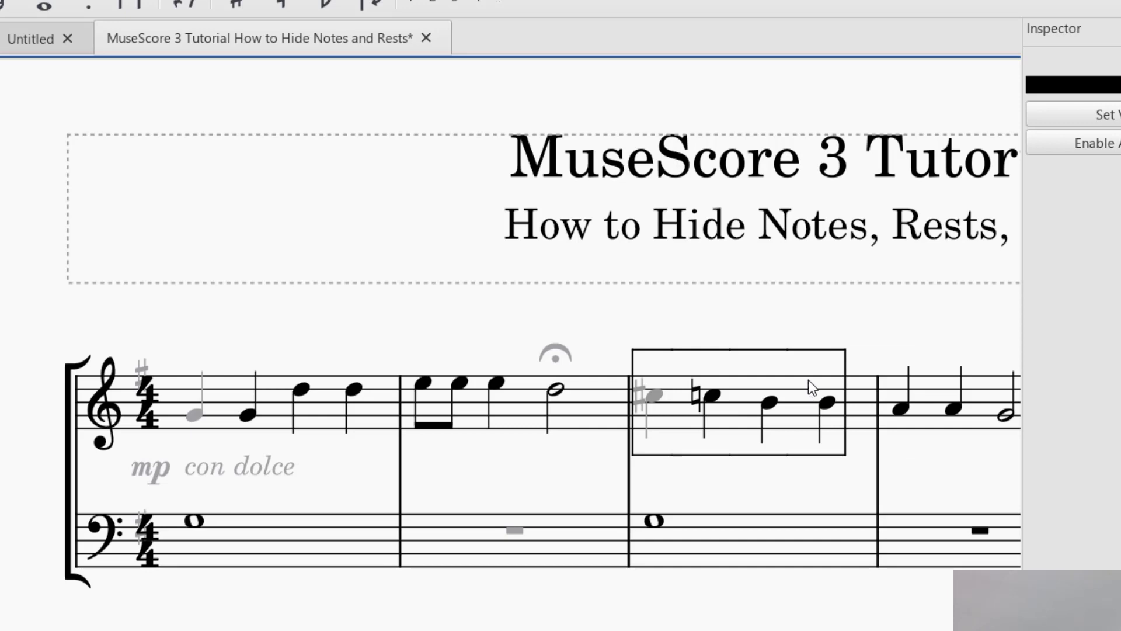
{"action": "key", "text": "v"}
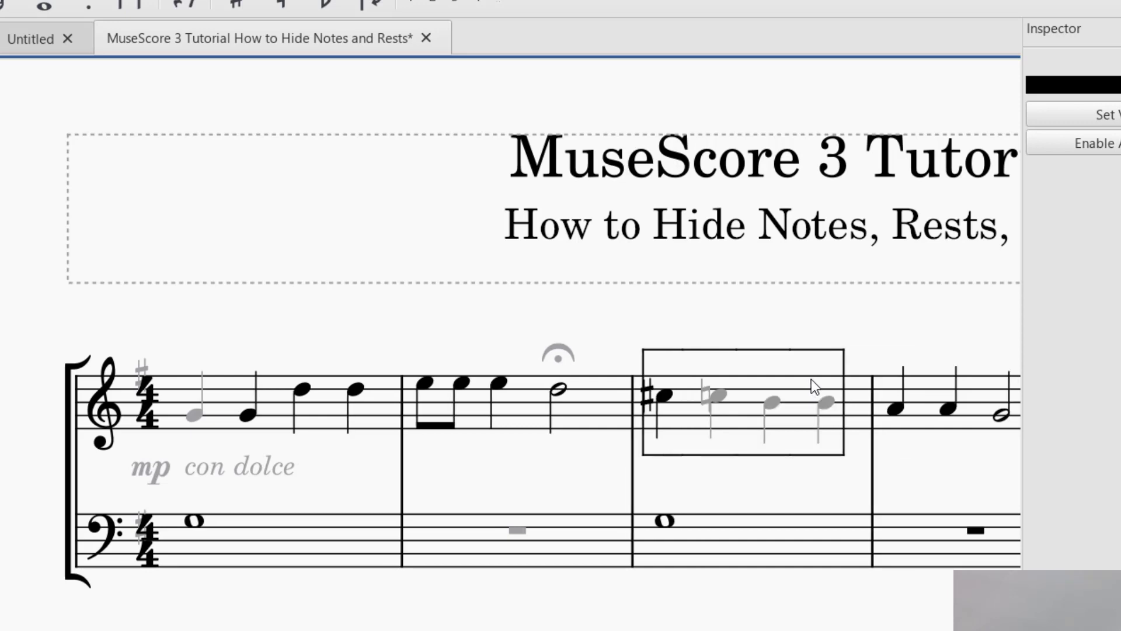
{"action": "key", "text": "v"}
{"action": "key", "text": "Escape"}
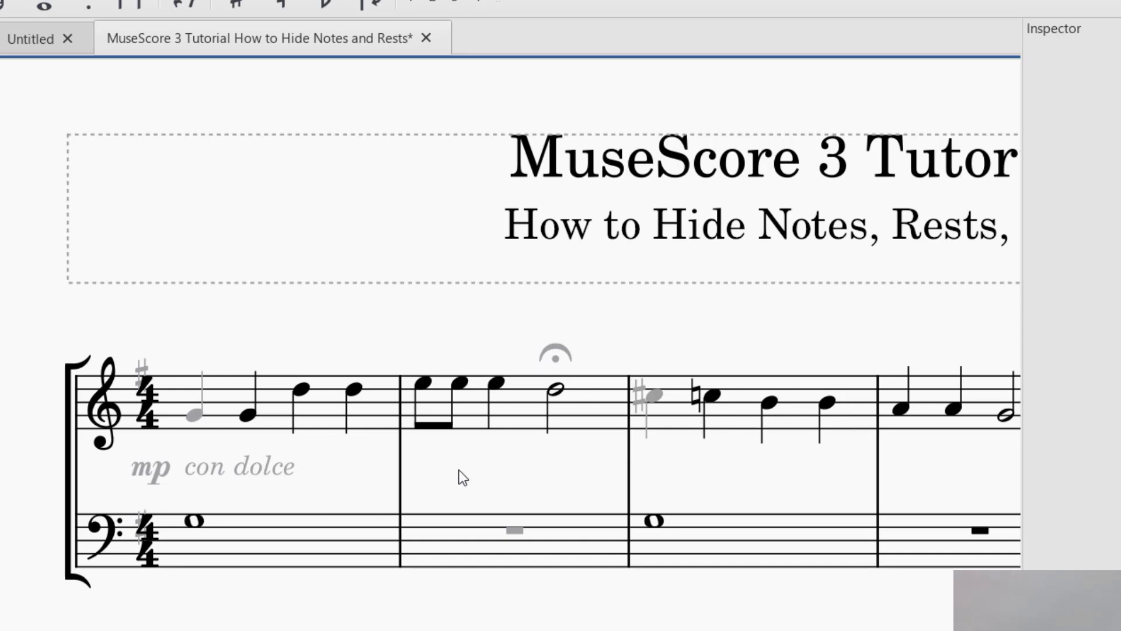
Hide the treble barline between measures 1 and 2, then hide both clefs.
{"action": "left_click", "coordinate": [400, 466]}
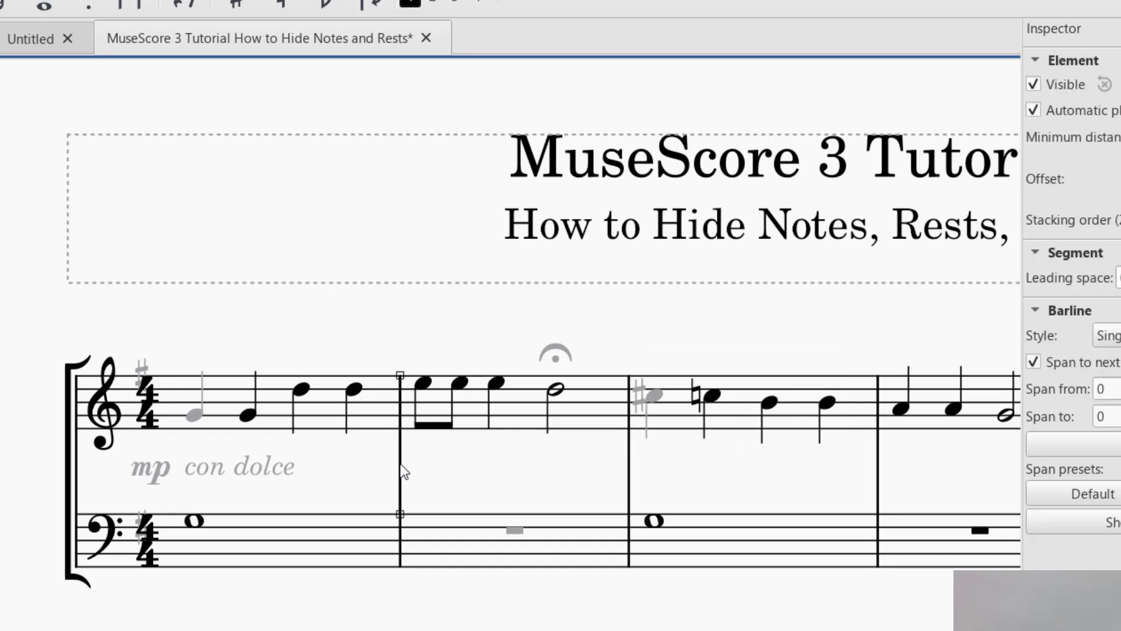
{"action": "key", "text": "v"}
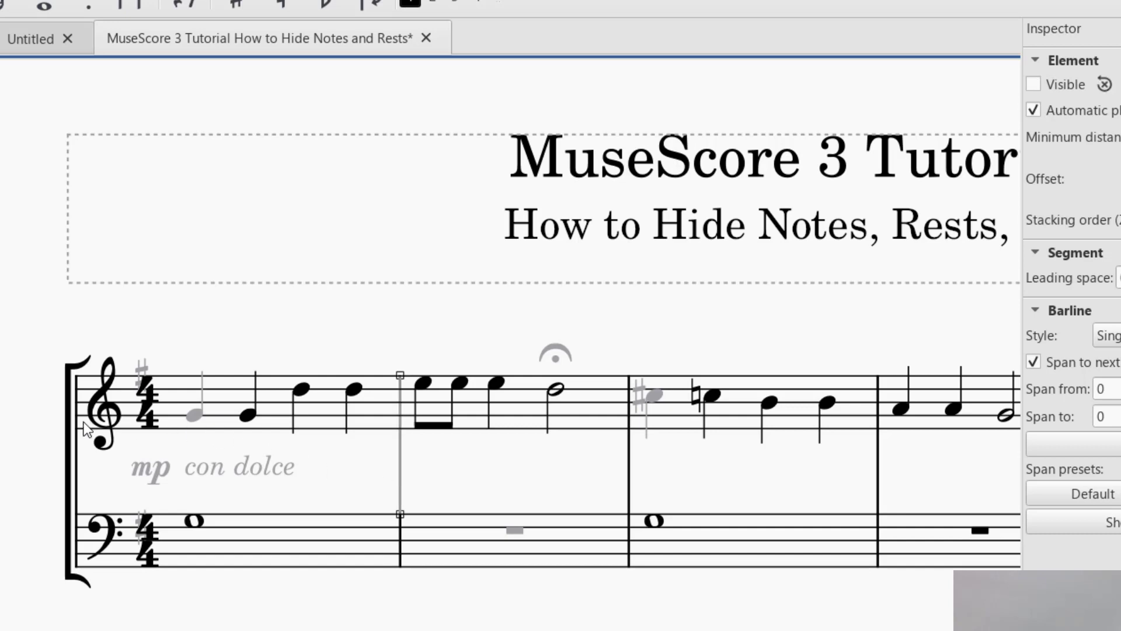
{"action": "left_click", "coordinate": [102, 403]}
{"action": "key", "text": "v"}
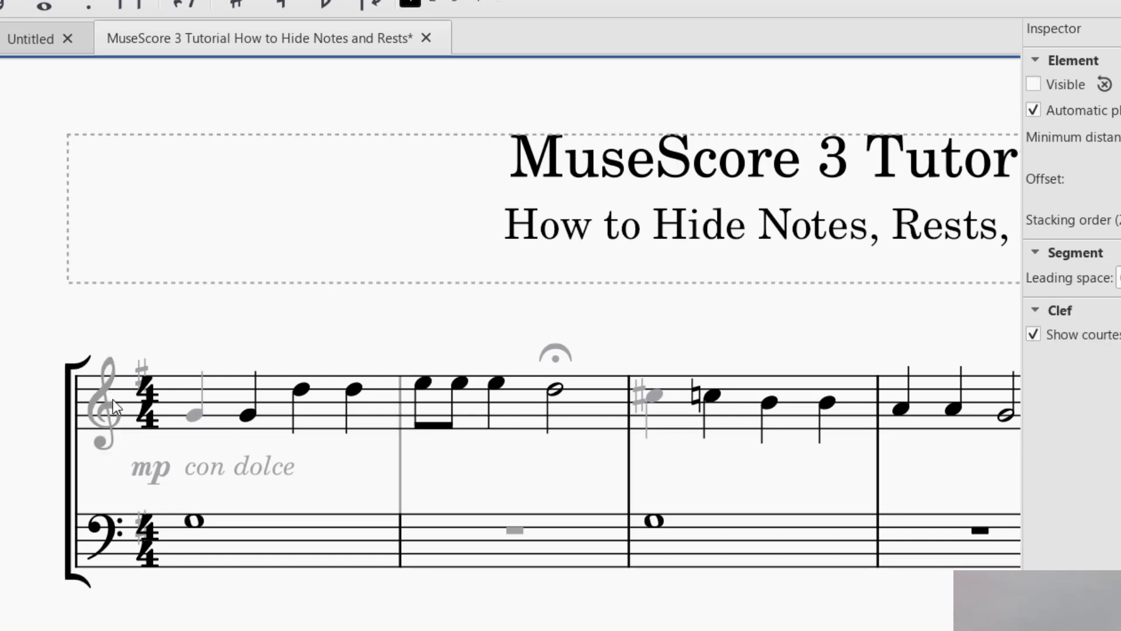
{"action": "left_click", "coordinate": [105, 528]}
{"action": "key", "text": "v"}
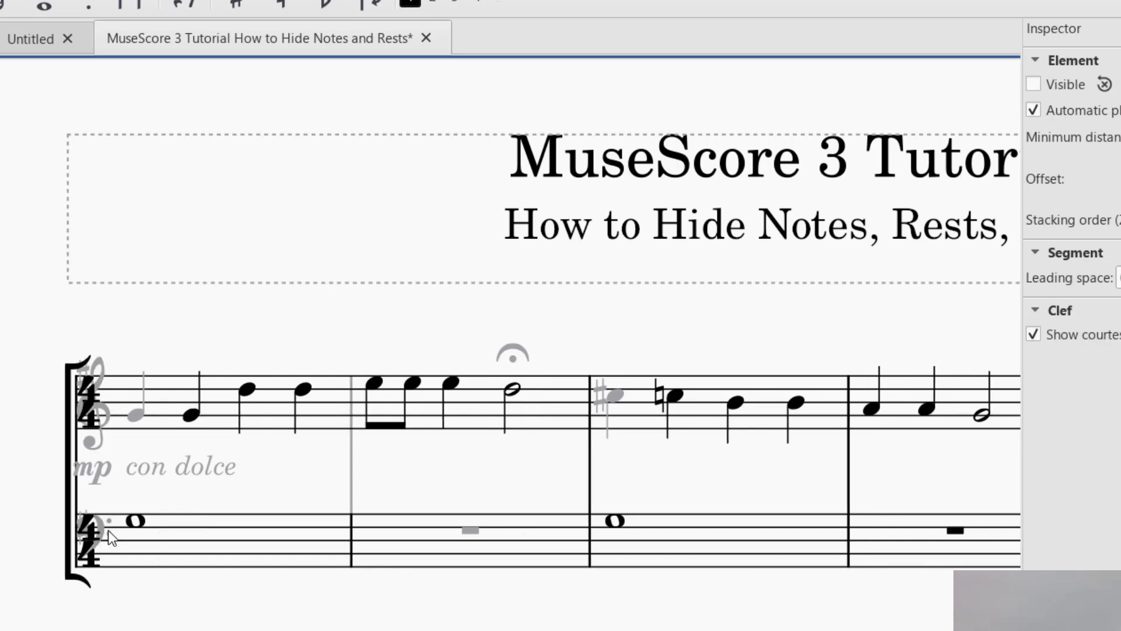
Make both clefs visible again and hide the subtitle.
{"action": "left_click", "coordinate": [107, 443]}
{"action": "key", "text": "v"}
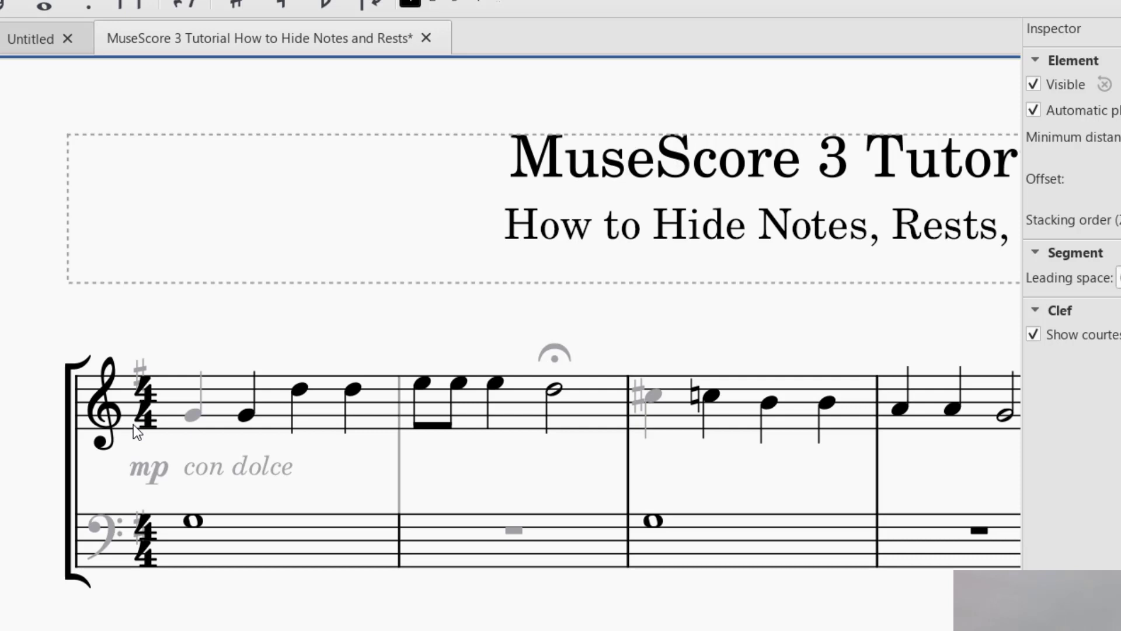
{"action": "key", "text": "ctrl+z"}
{"action": "key", "text": "ctrl+z"}
{"action": "key", "text": "ctrl+z"}
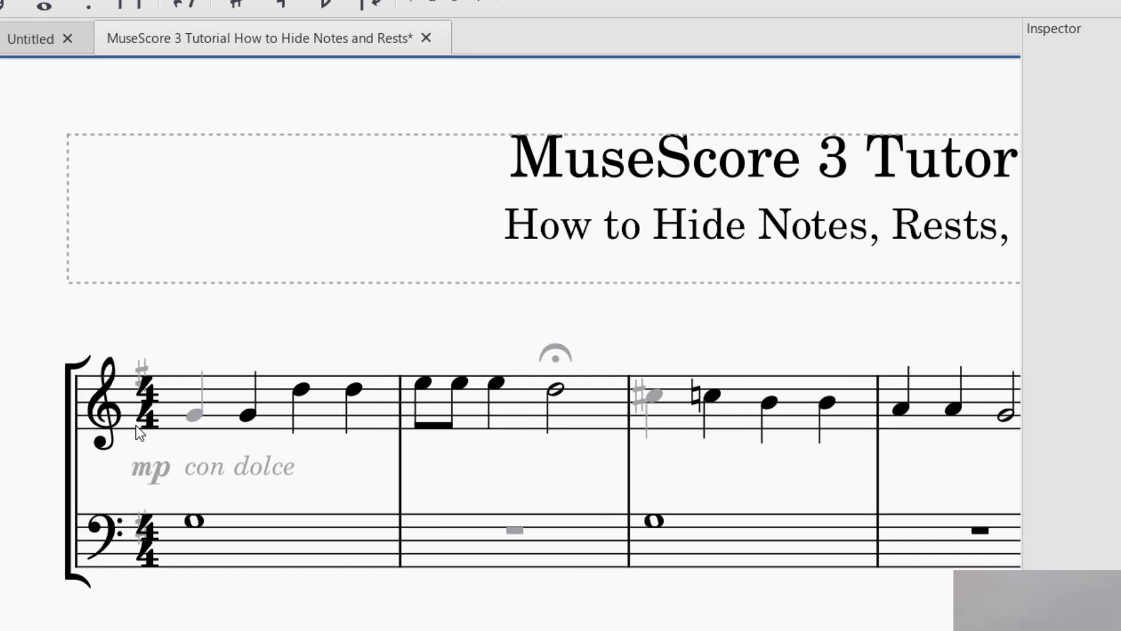
{"action": "left_click", "coordinate": [561, 229]}
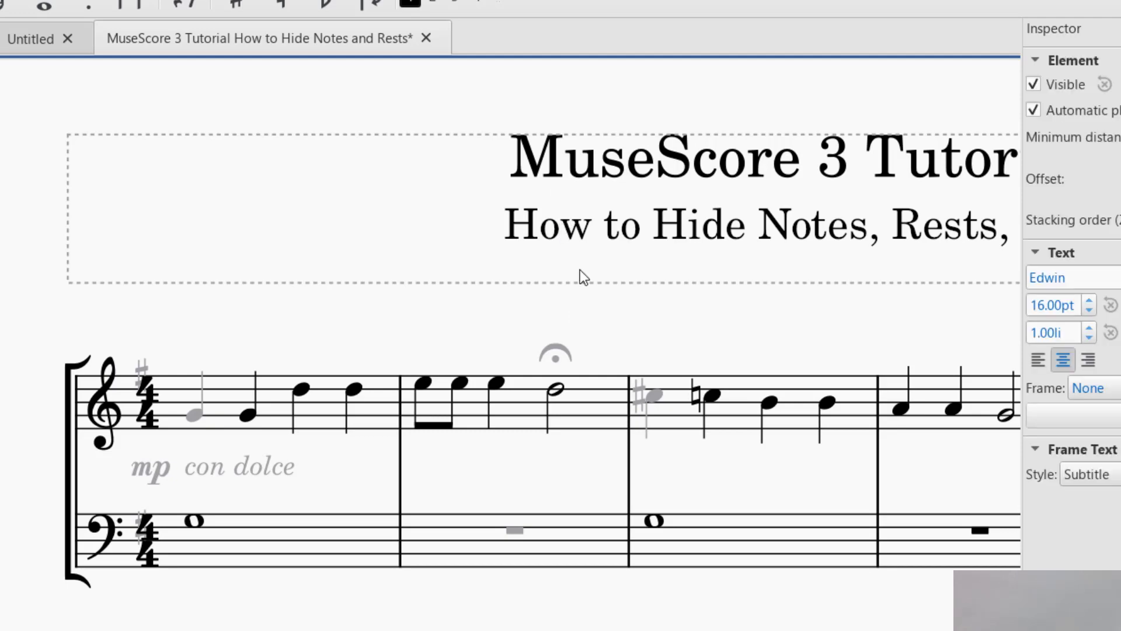
{"action": "key", "text": "v"}
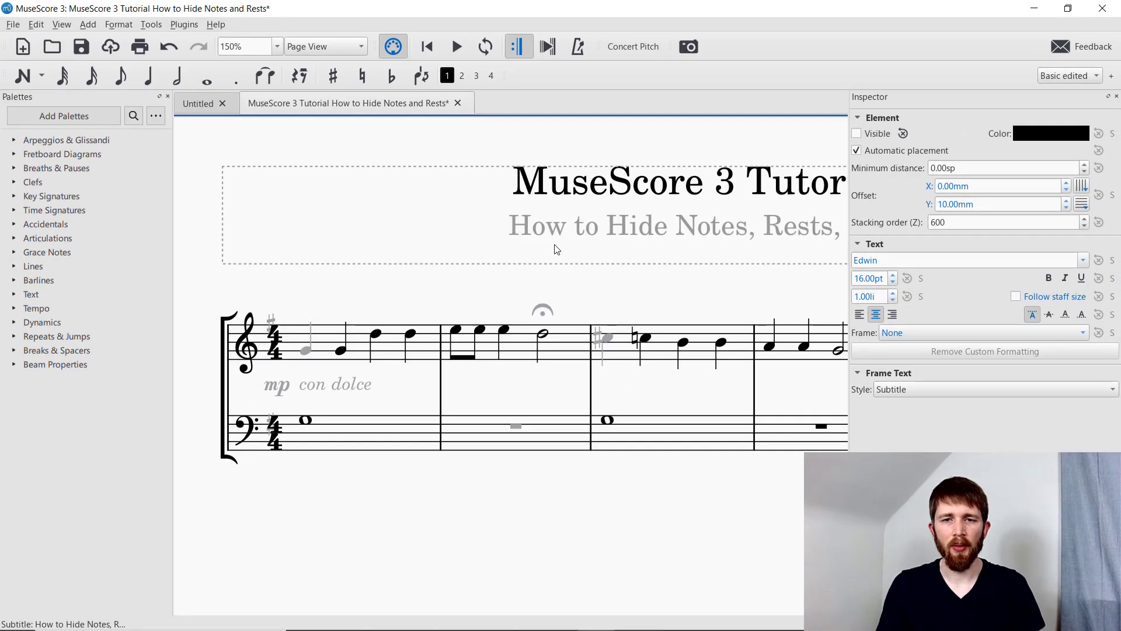